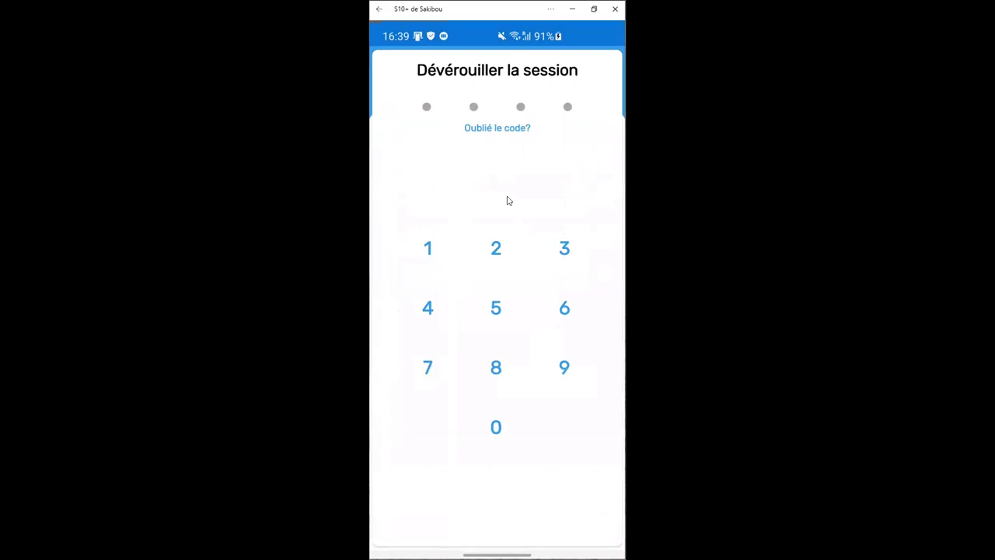
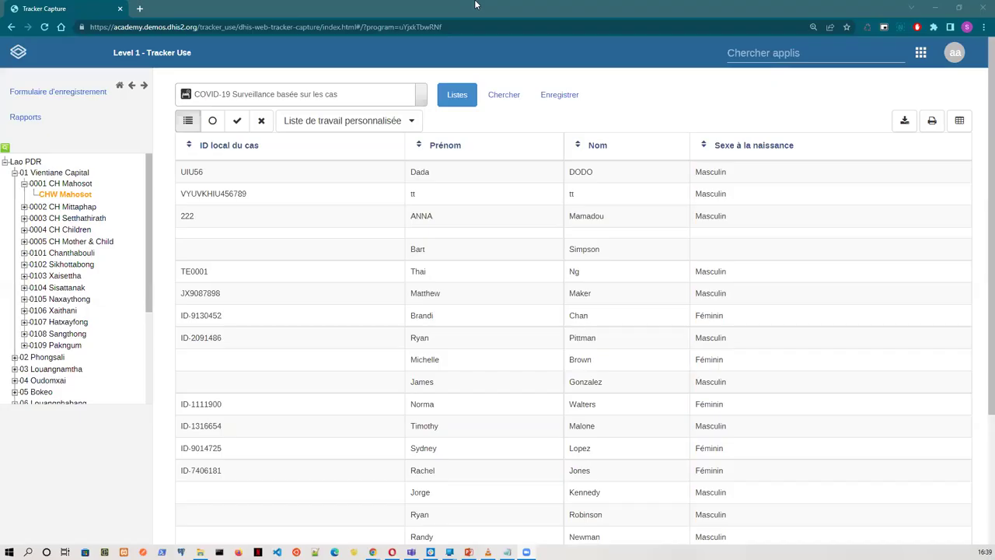
Enter the phone's PIN, then restore the Chrome window from full screen to a smaller window.
click(476, 5)
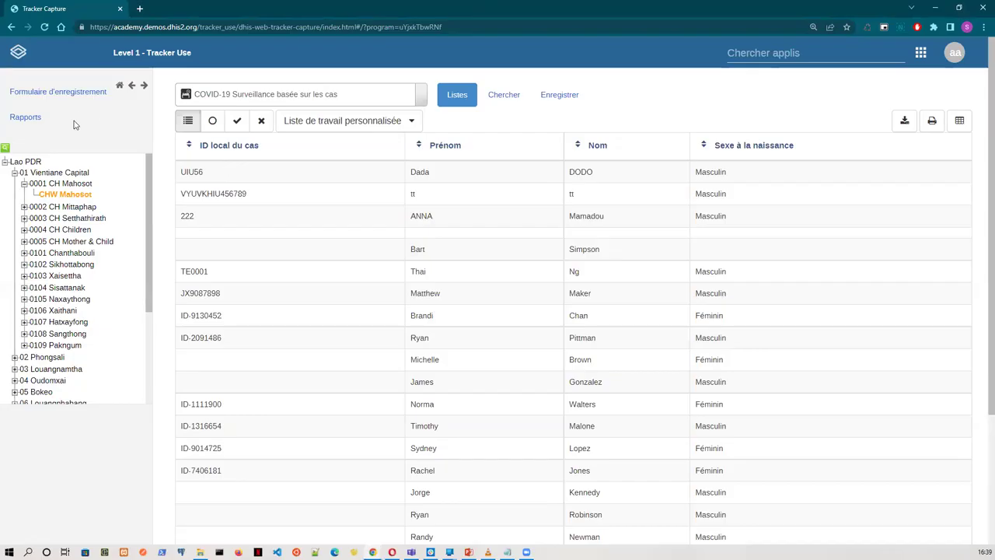
key(super+Down)
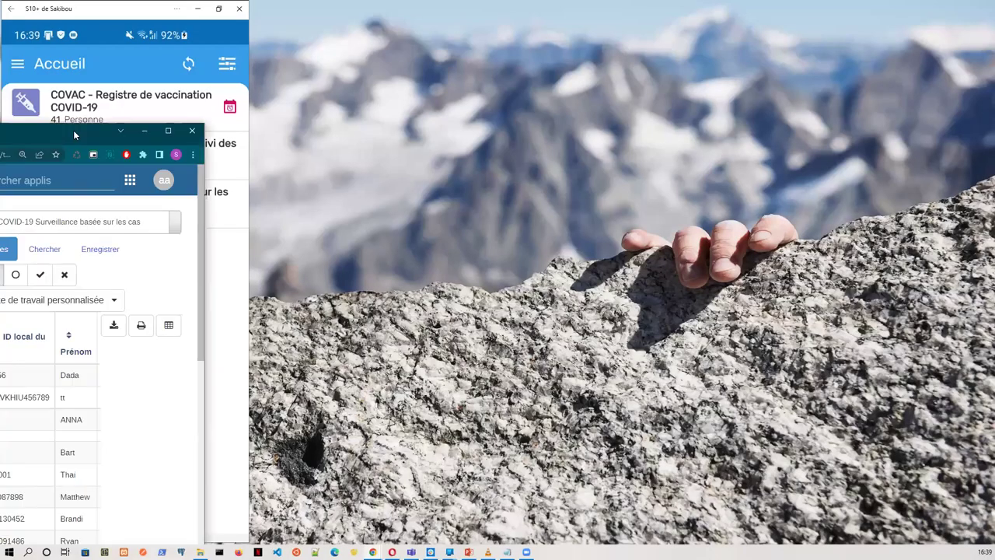
Place the browser window beside the phone mirror, widened to the right edge and made taller.
drag(73, 130, 520, 8)
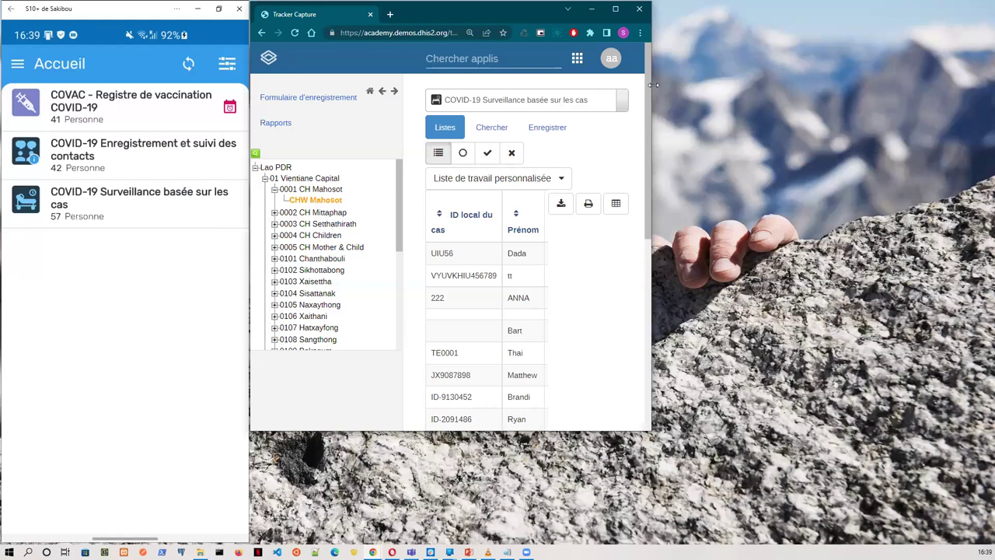
drag(656, 82, 993, 156)
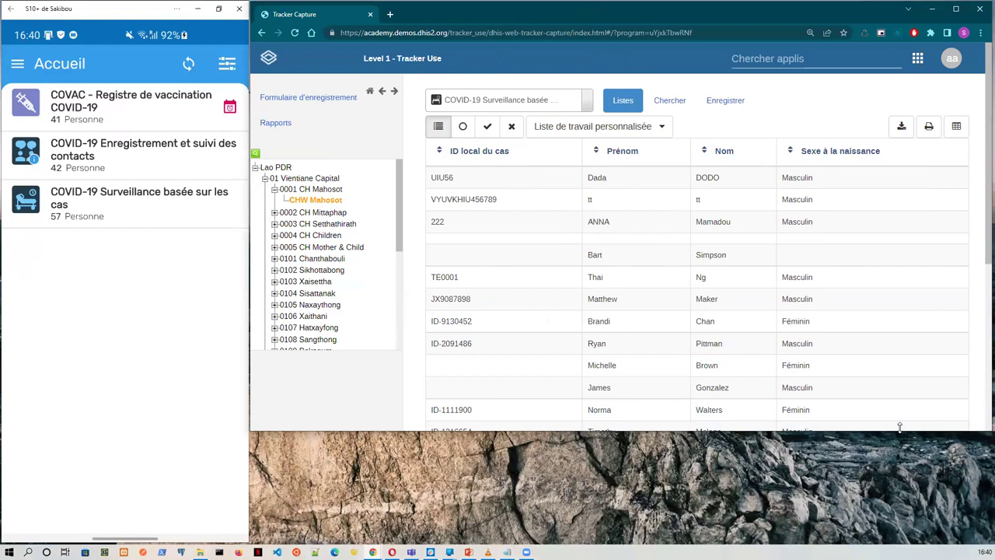
drag(900, 427, 914, 533)
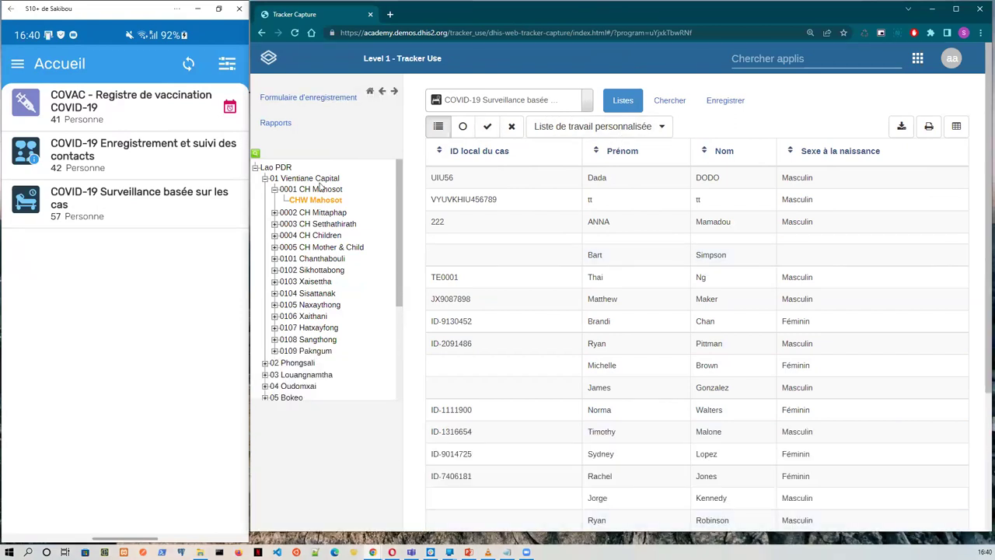
Switch the case list to CHW Mittaphap and back to CHW Mahosot, then reload the page.
click(273, 212)
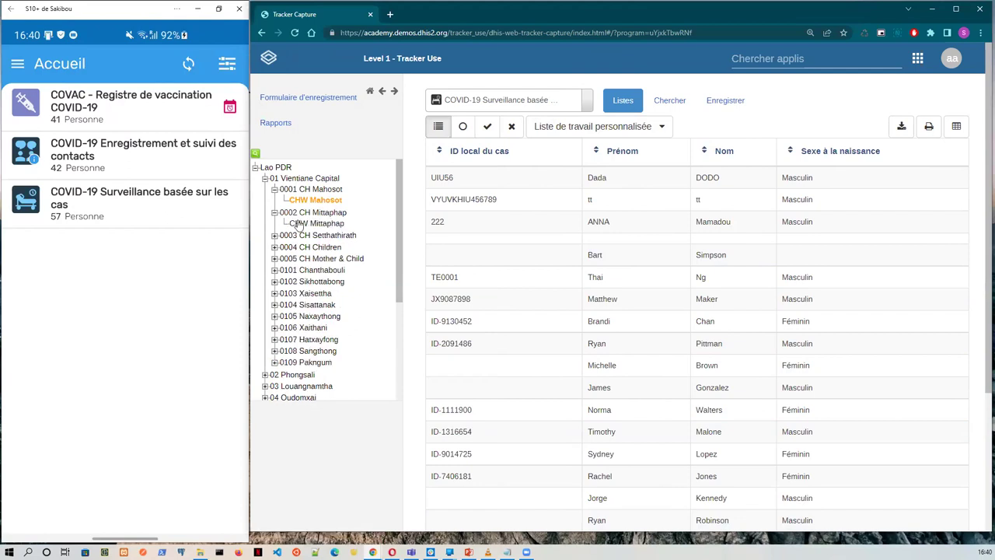
click(300, 225)
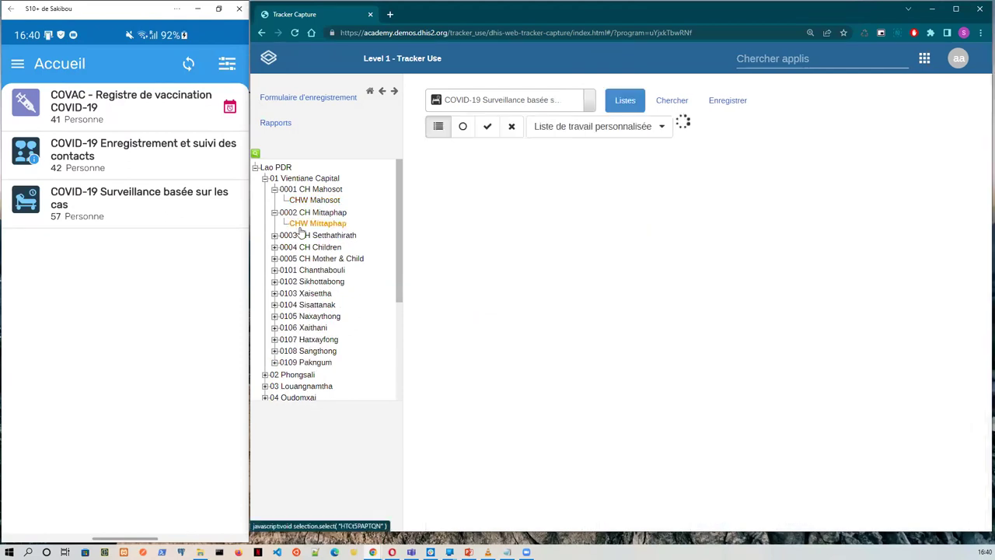
click(315, 200)
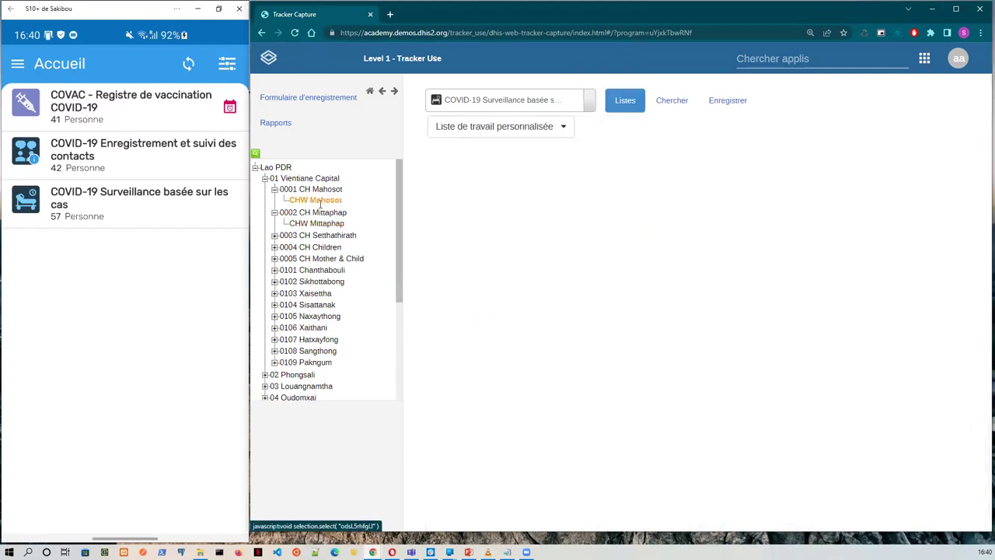
click(295, 33)
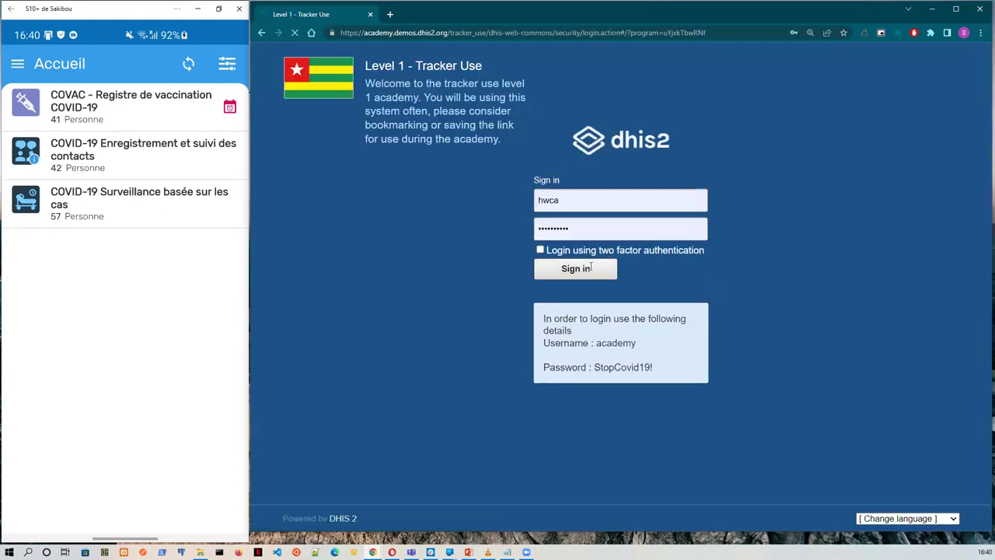
Sign in and select CHW Mahosot under Lao PDR > 01 Vientiane Capital > 0001 CH Mahosot.
click(575, 268)
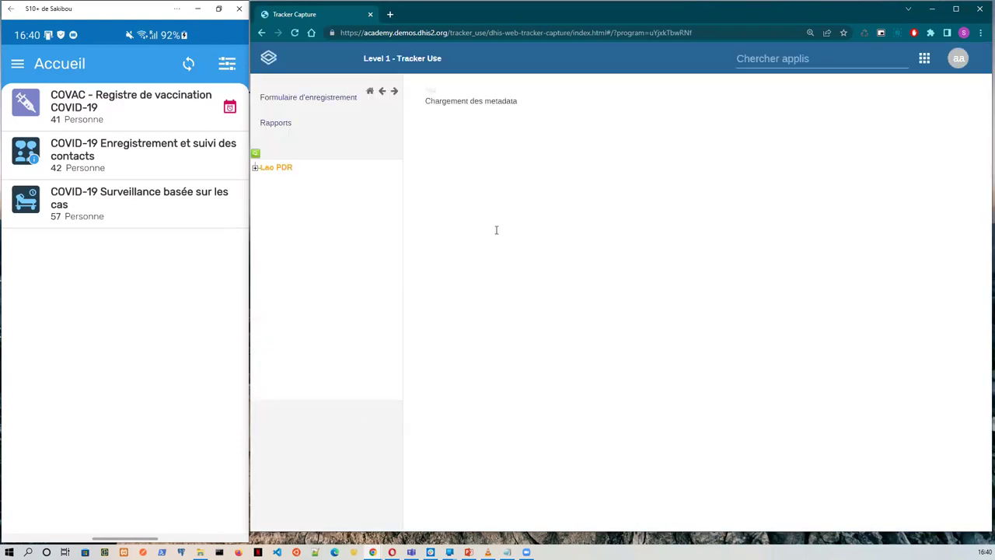
click(255, 167)
click(265, 178)
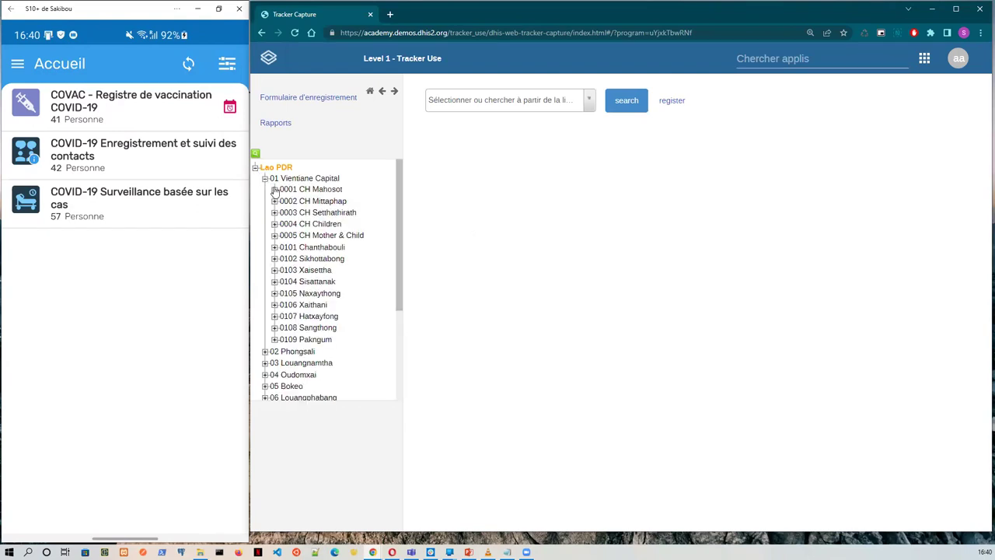
click(274, 189)
click(314, 200)
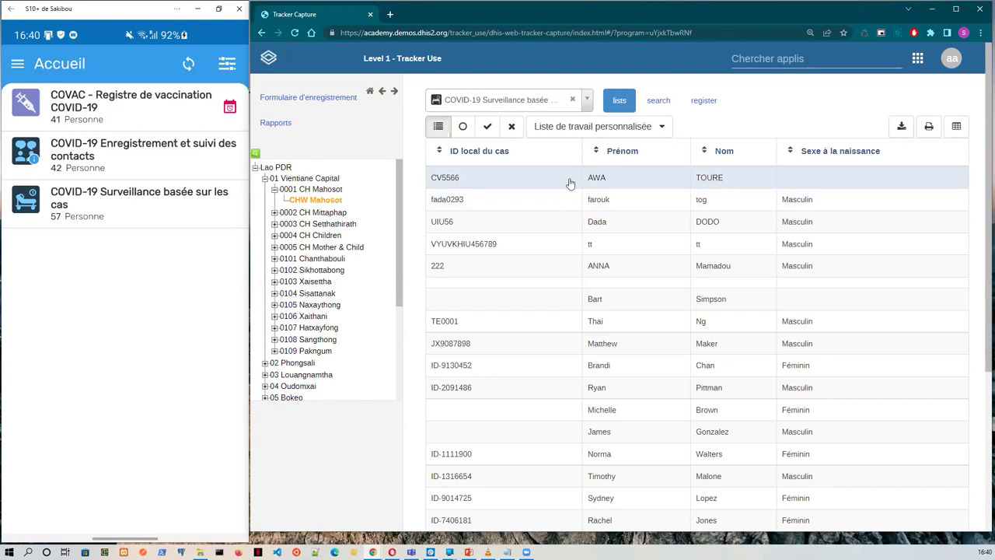
Open the top case's dashboard and look over its 2022-05-01 enrollment, symptom data and relationships.
click(634, 180)
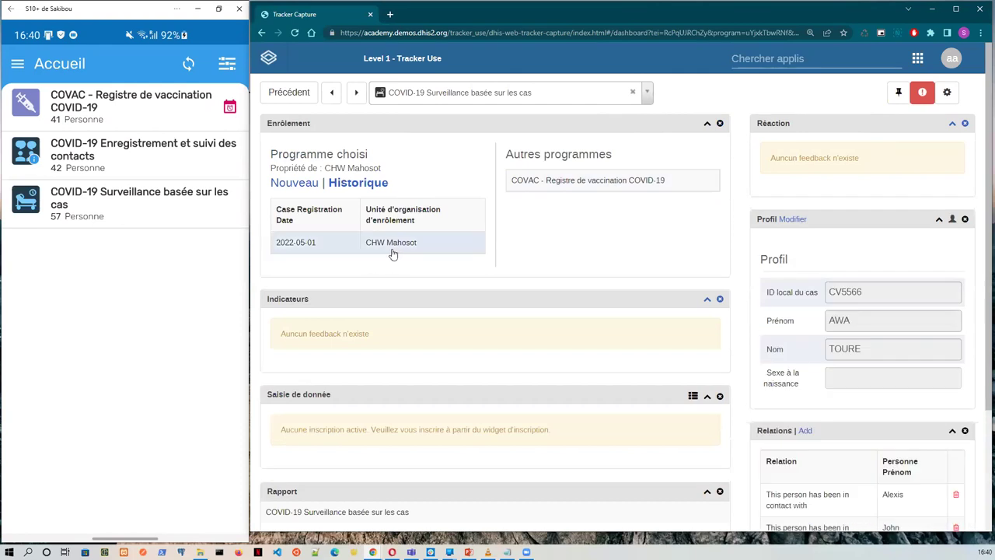
click(393, 254)
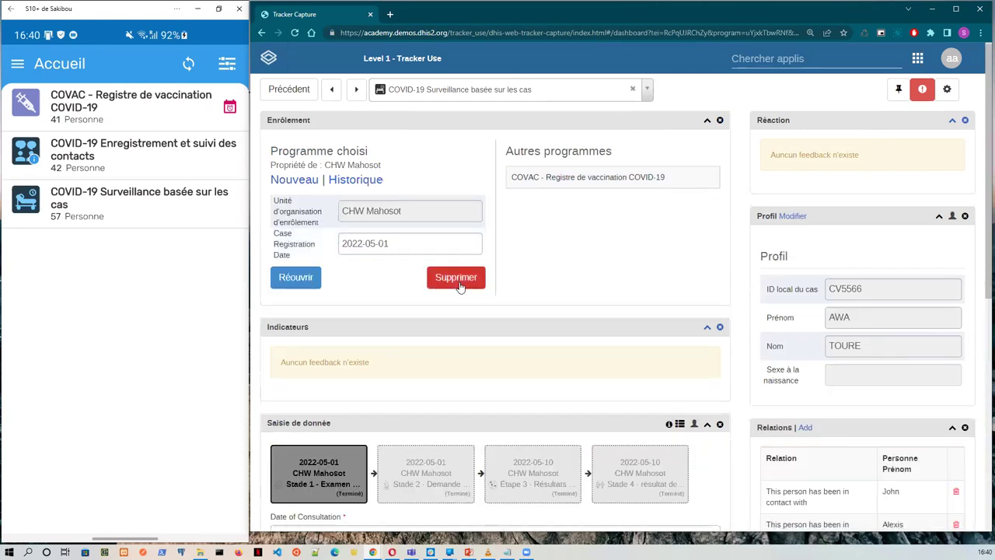
scroll(460, 287, down, 3)
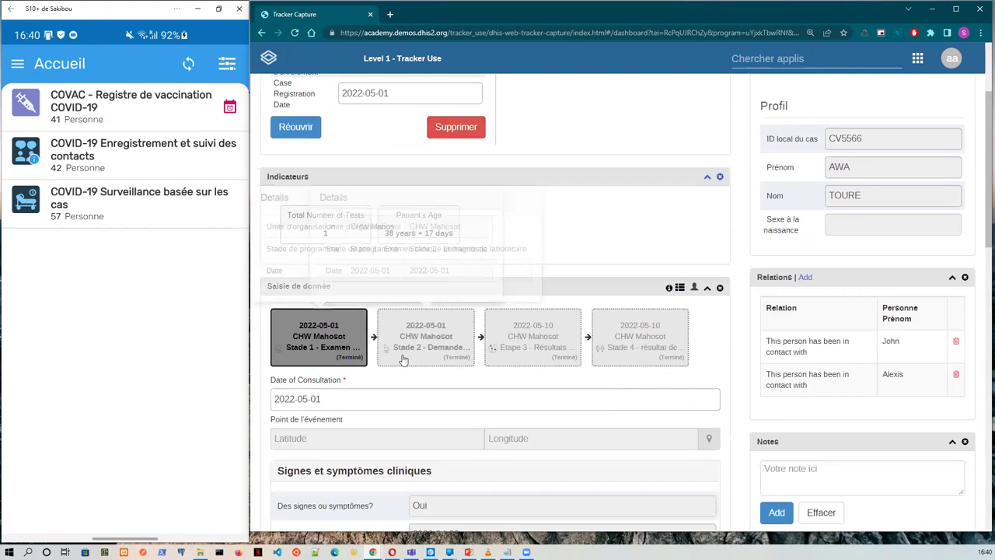
scroll(427, 373, down, 2)
scroll(451, 388, down, 2)
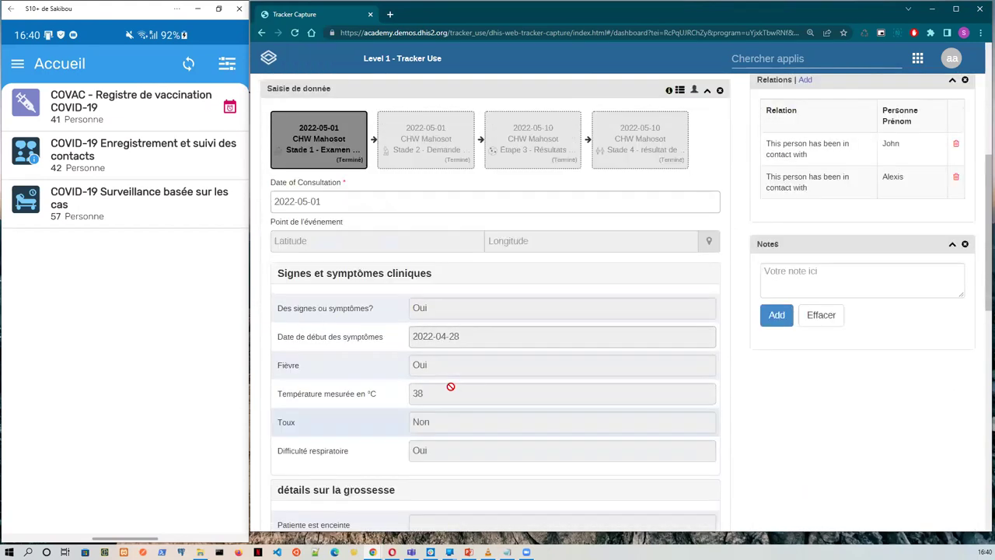
scroll(450, 386, up, 1)
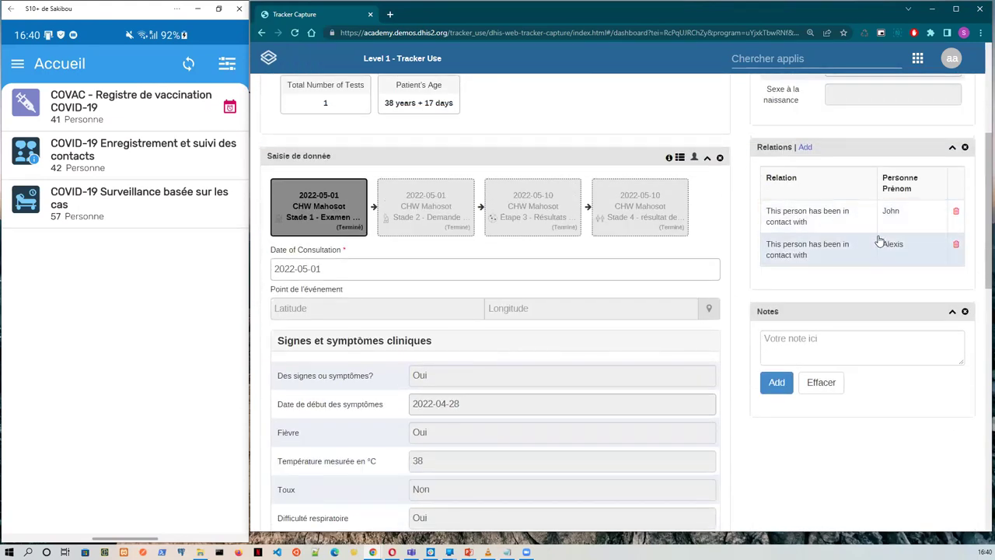
scroll(855, 233, up, 1)
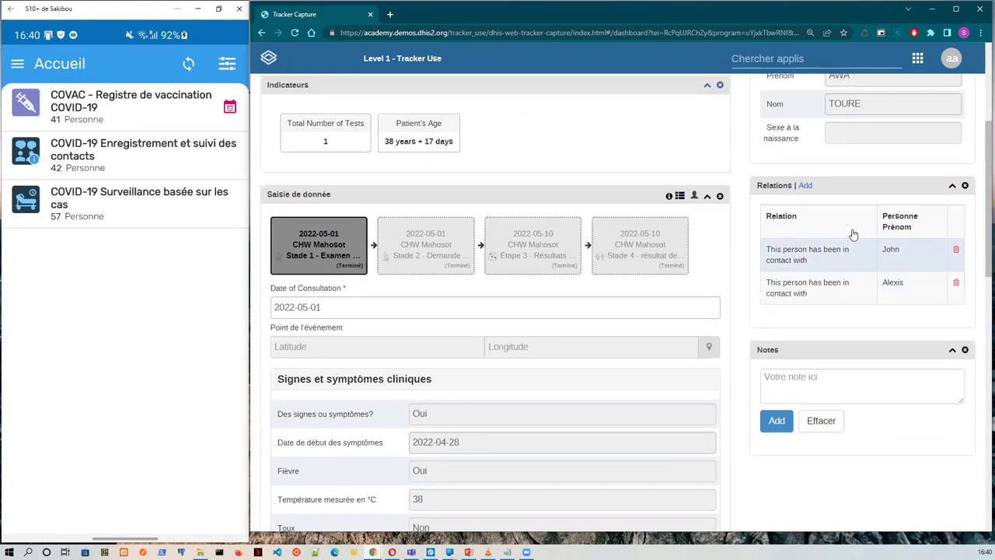
scroll(853, 234, up, 4)
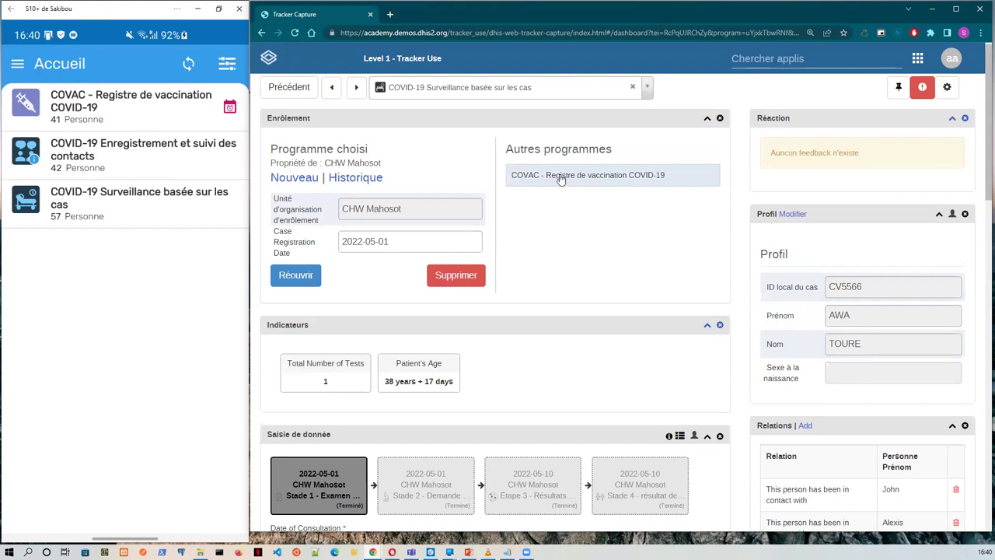
Check the case's 'COVAC - Registre de vaccination COVID-19' record, then open the related contact's dashboard.
click(582, 183)
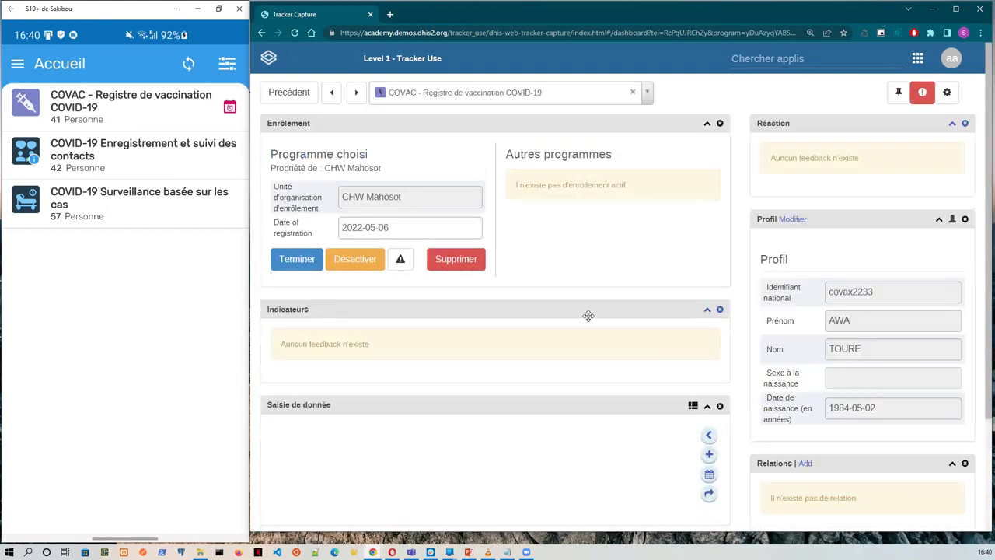
scroll(587, 317, down, 3)
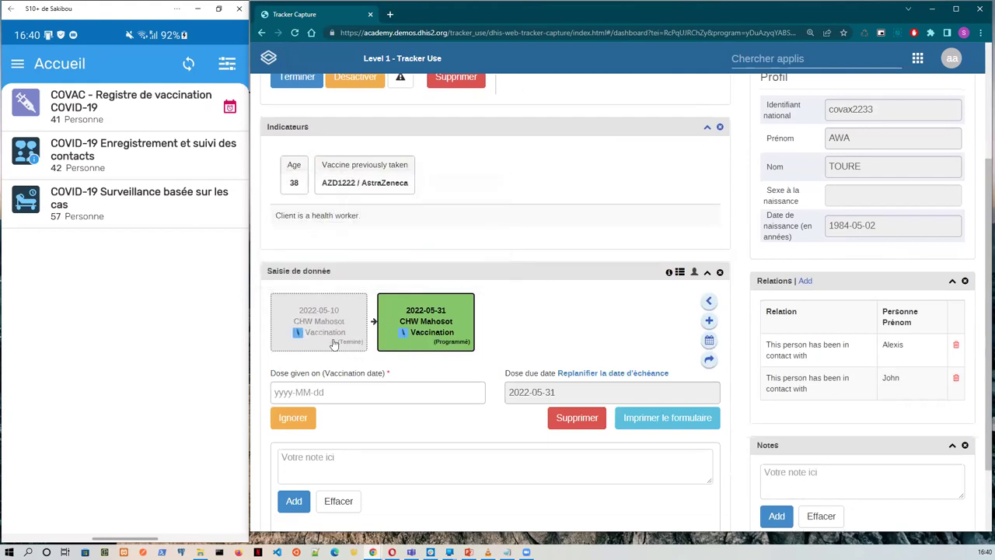
scroll(534, 232, up, 3)
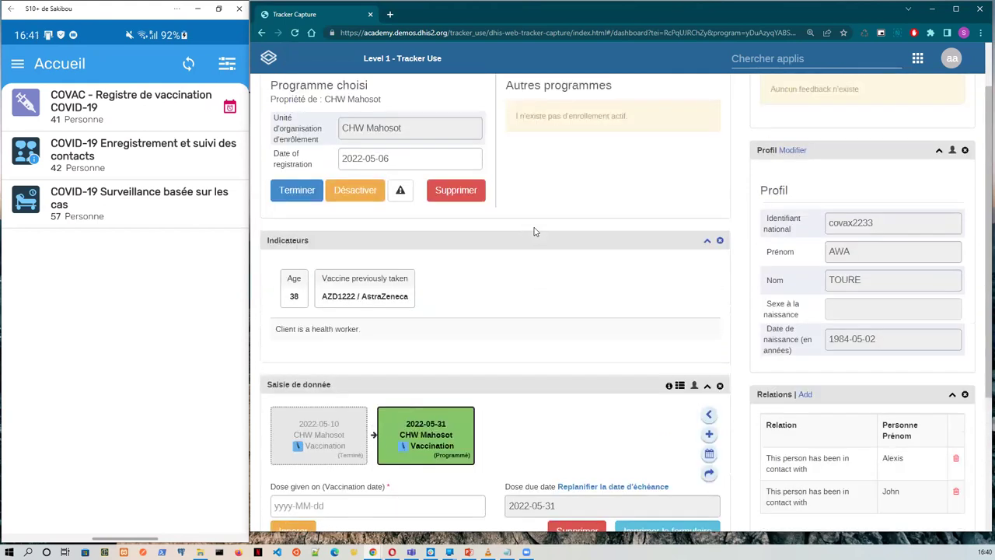
scroll(534, 232, down, 3)
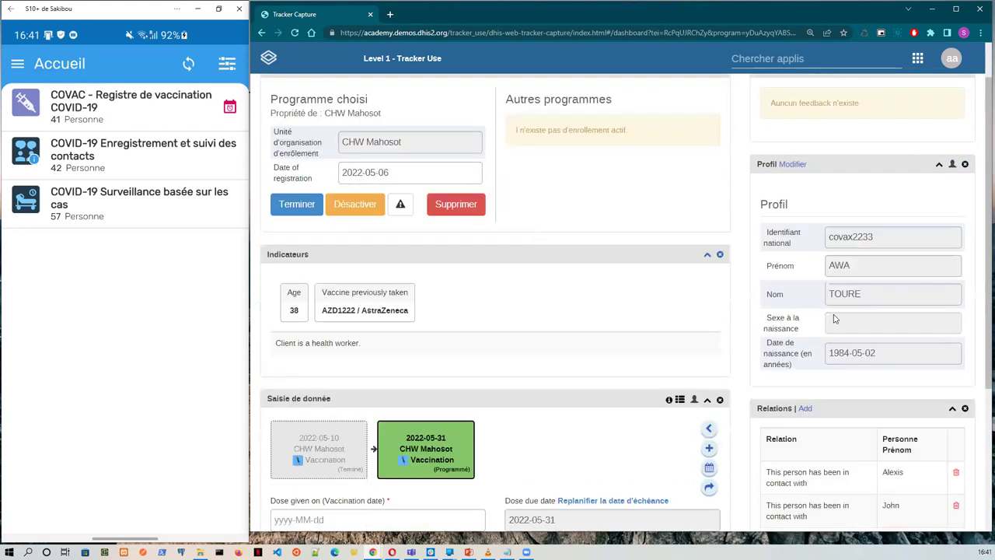
click(839, 344)
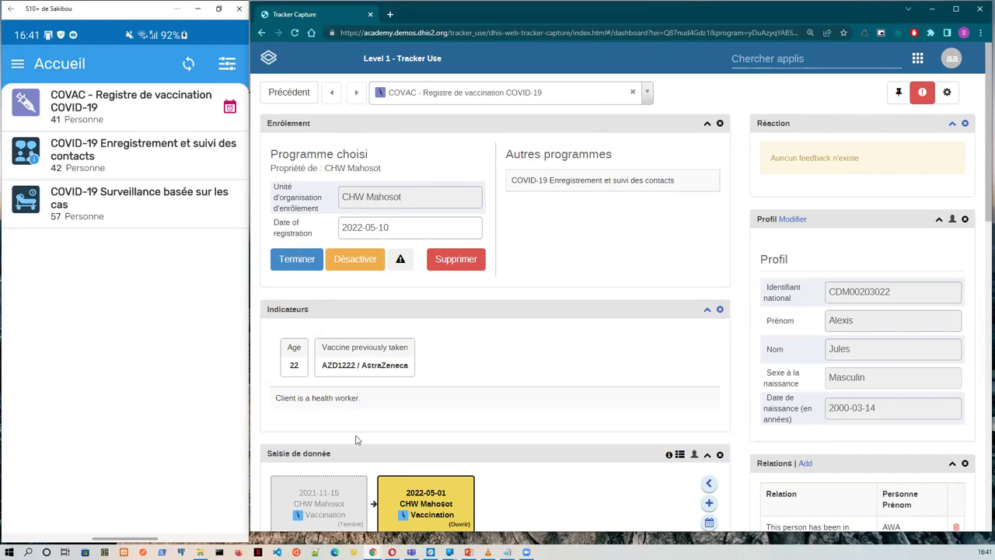
mouse_move(451, 502)
click(90, 473)
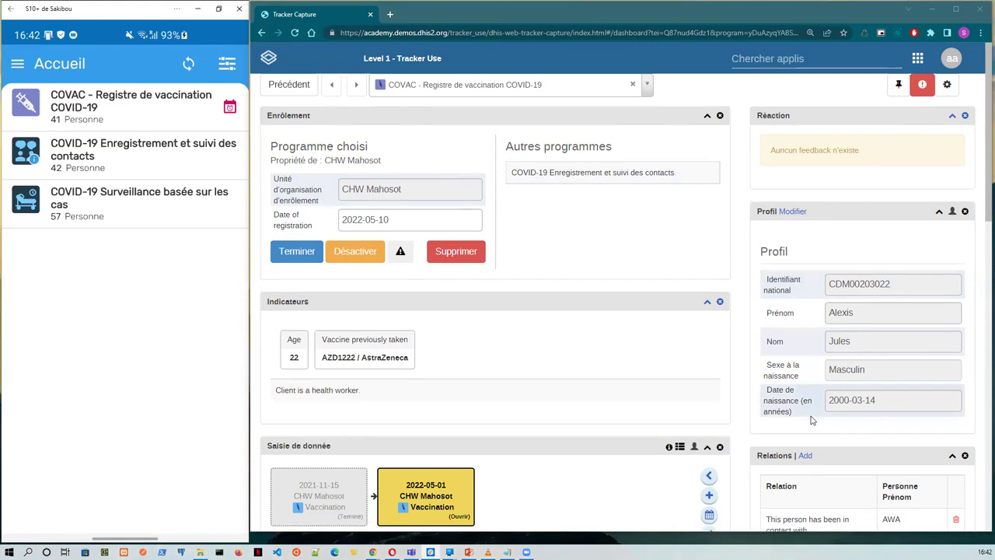
scroll(831, 450, down, 1)
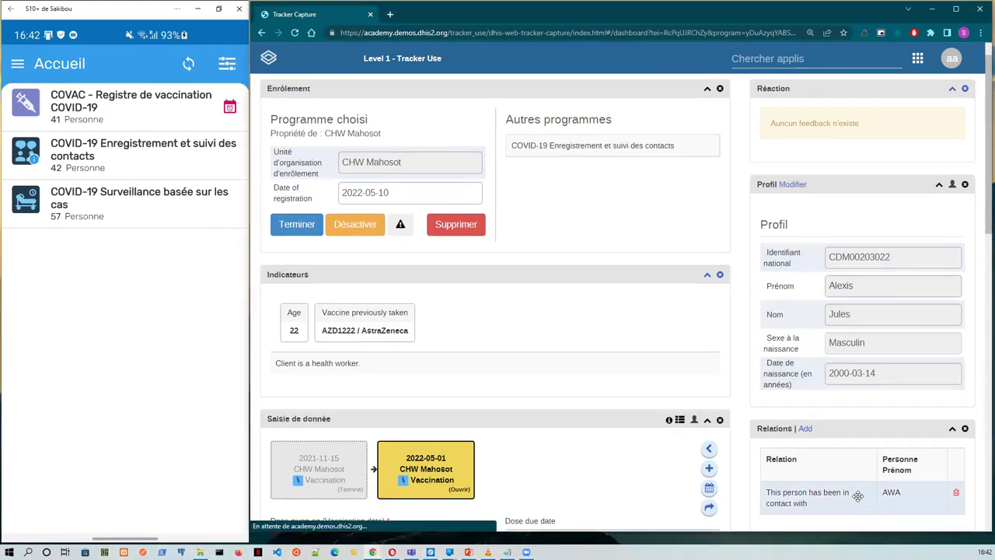
click(857, 496)
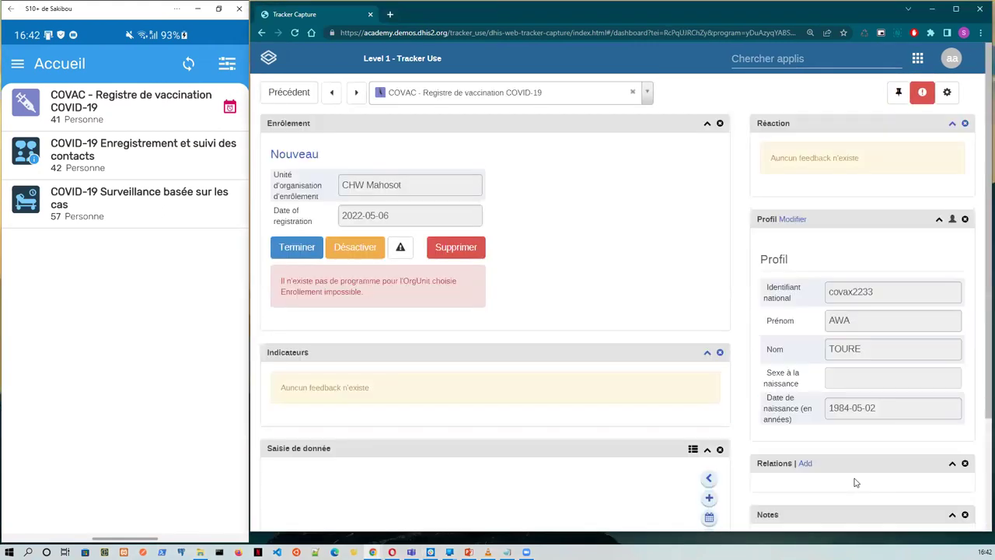
scroll(847, 442, down, 3)
click(865, 412)
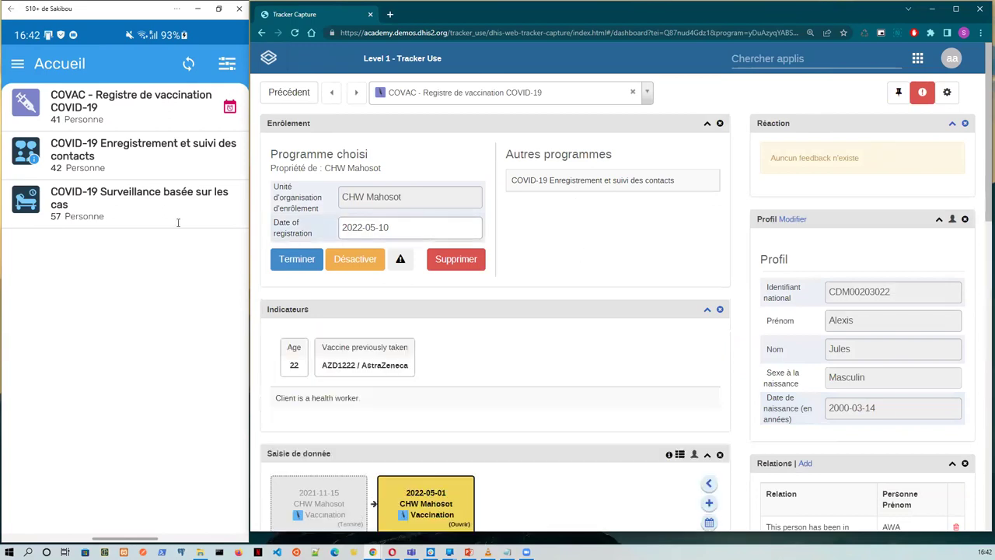
Select 'COVID-19 Surveillance basée sur les cas' and start a new enrollment for the person.
click(644, 93)
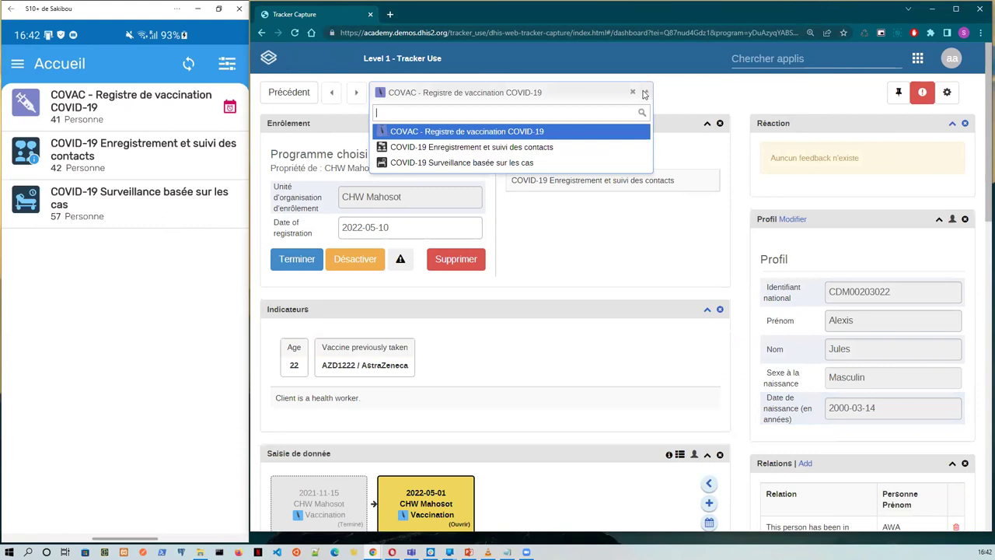
click(556, 163)
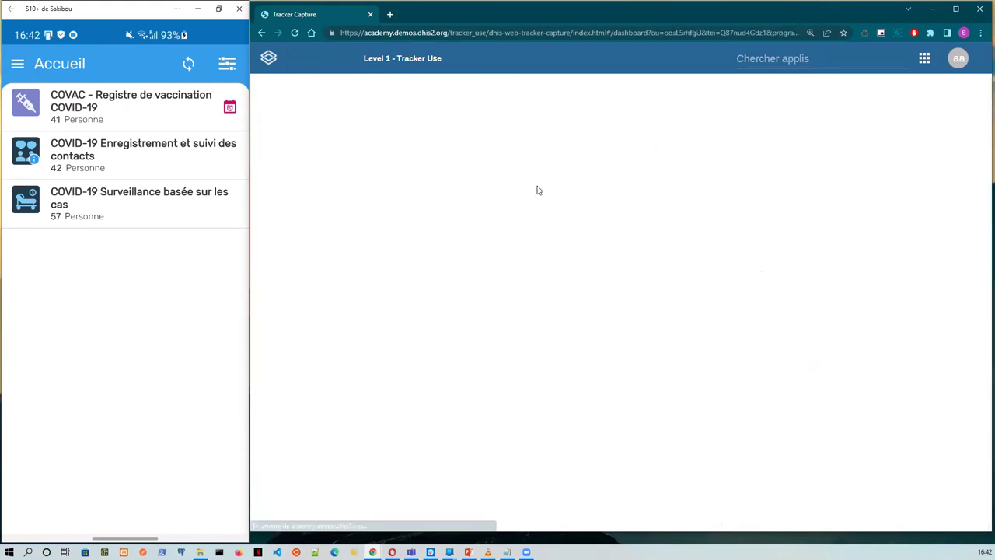
click(385, 154)
scroll(489, 278, down, 2)
scroll(490, 278, down, 1)
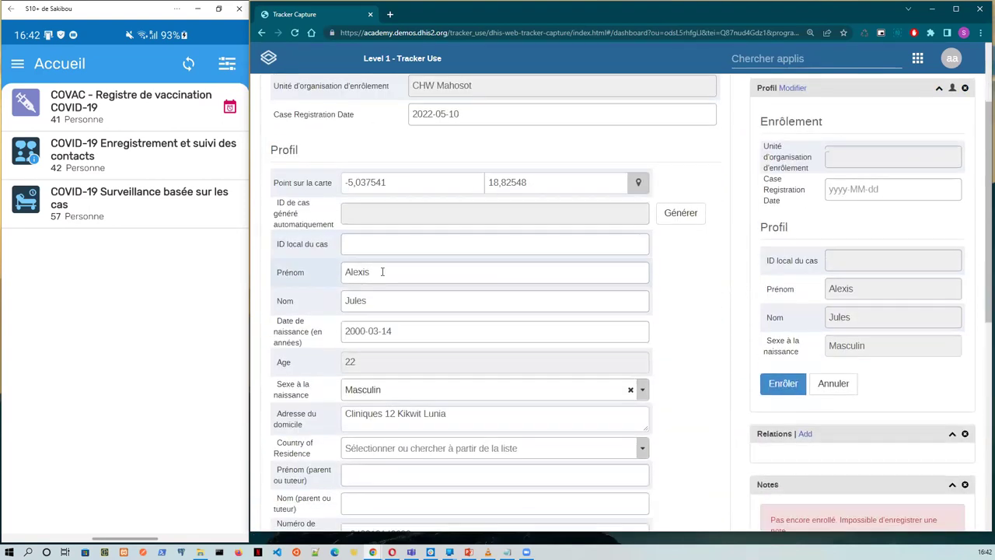
scroll(394, 298, down, 1)
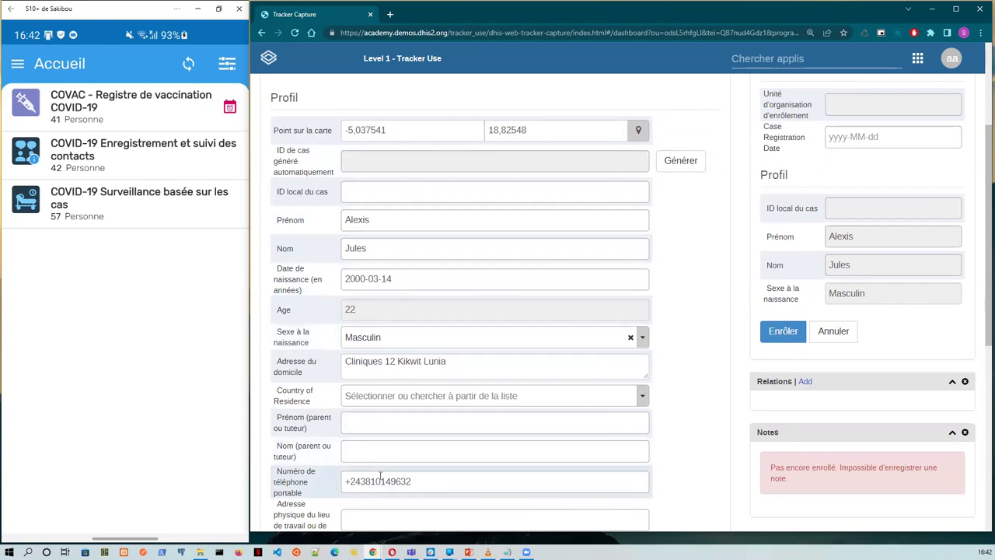
scroll(381, 474, down, 1)
scroll(381, 470, up, 1)
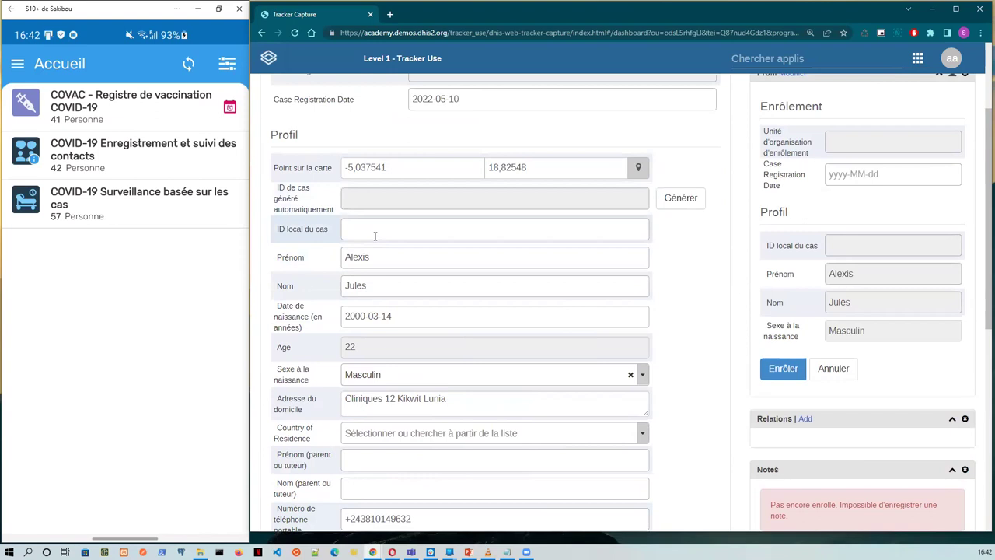
Enter 43434355 as the 'ID local du cas'.
click(375, 236)
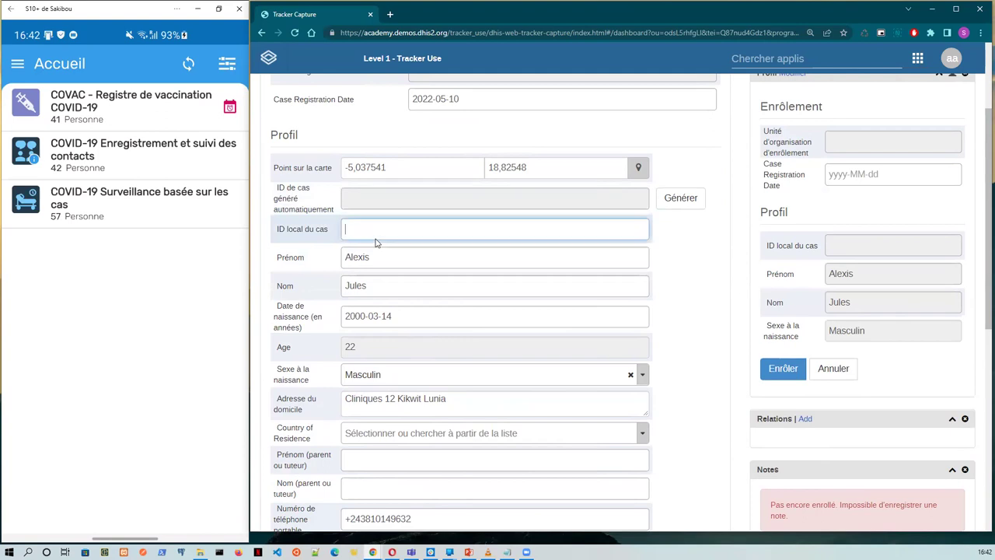
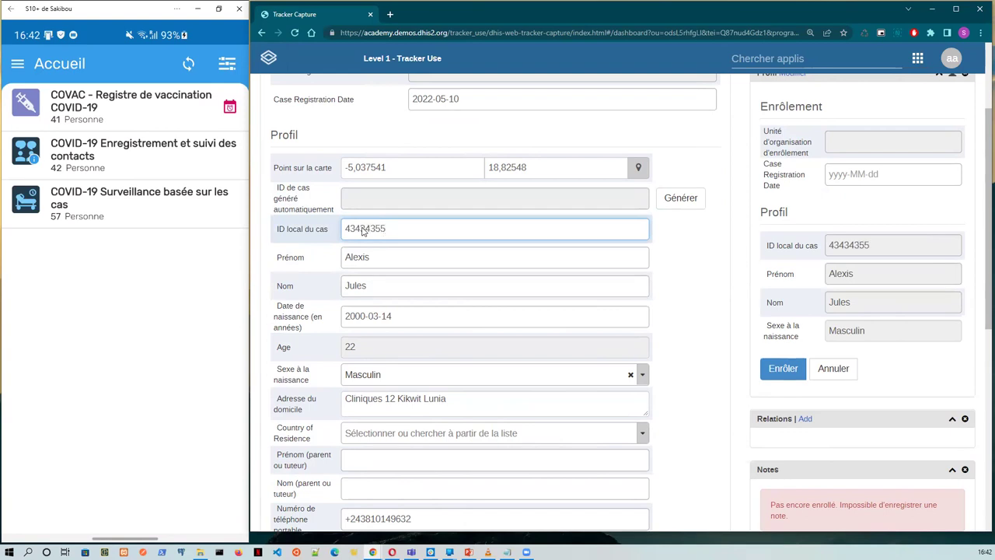
scroll(362, 231, down, 1)
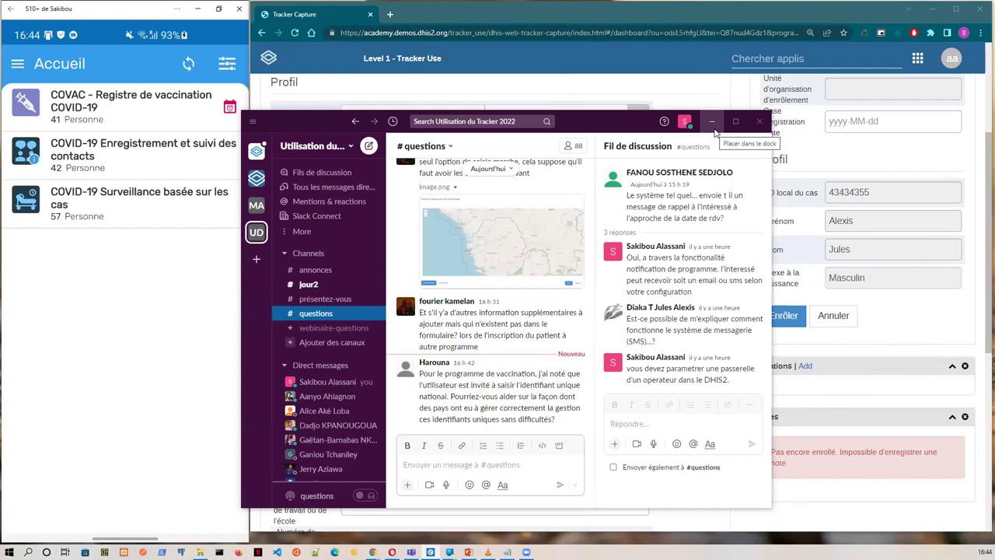
Hide Slack and generate the automatic case ID COVID19_0003185 for the enrollment.
click(709, 122)
scroll(812, 208, up, 2)
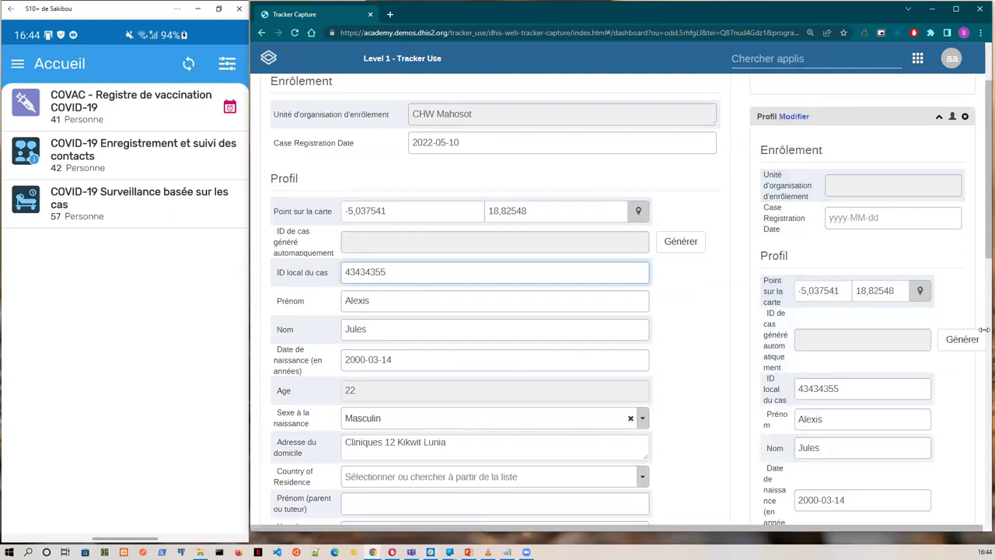
click(962, 339)
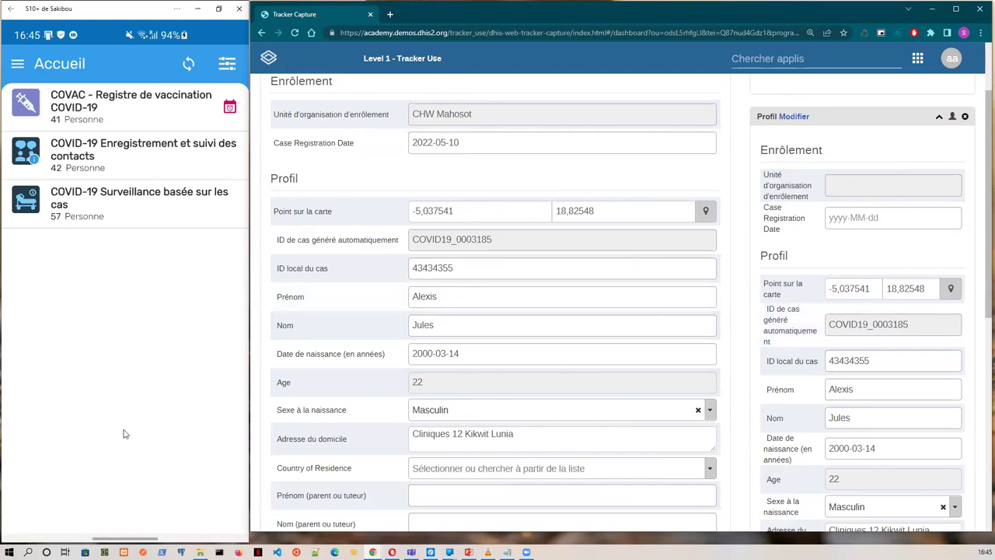
click(24, 315)
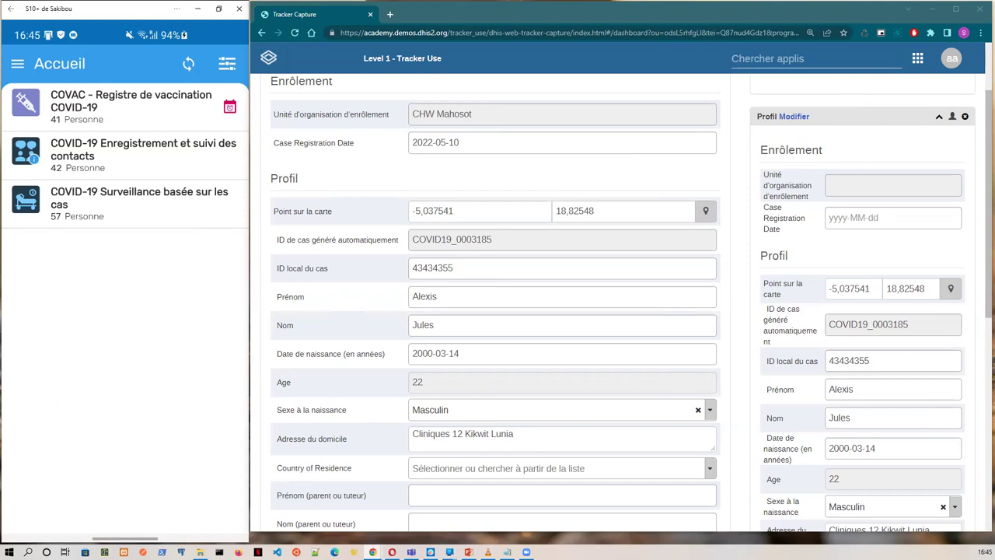
In a new tab, go to GitHub's dhis2-android-capture-app repository and open its Releases.
click(388, 15)
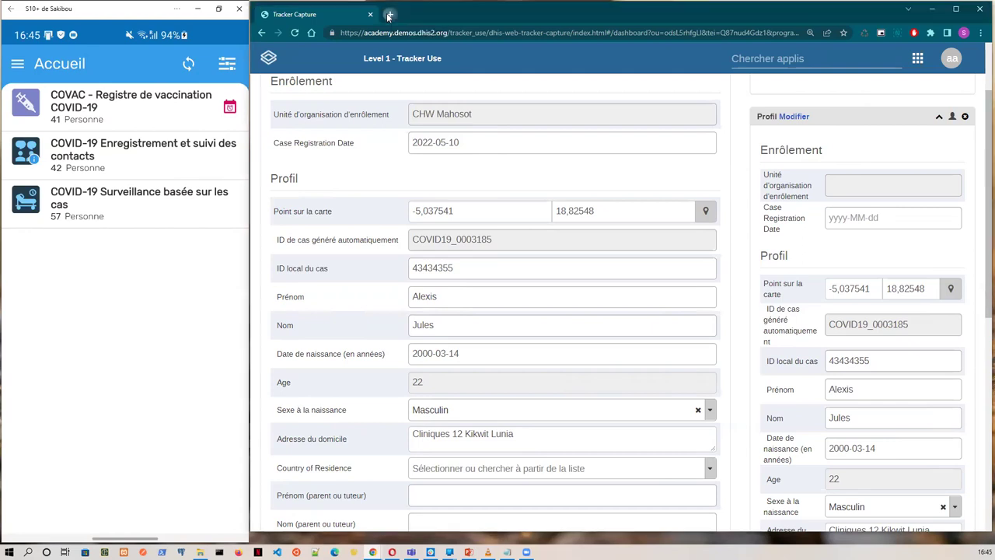
text(GIT)
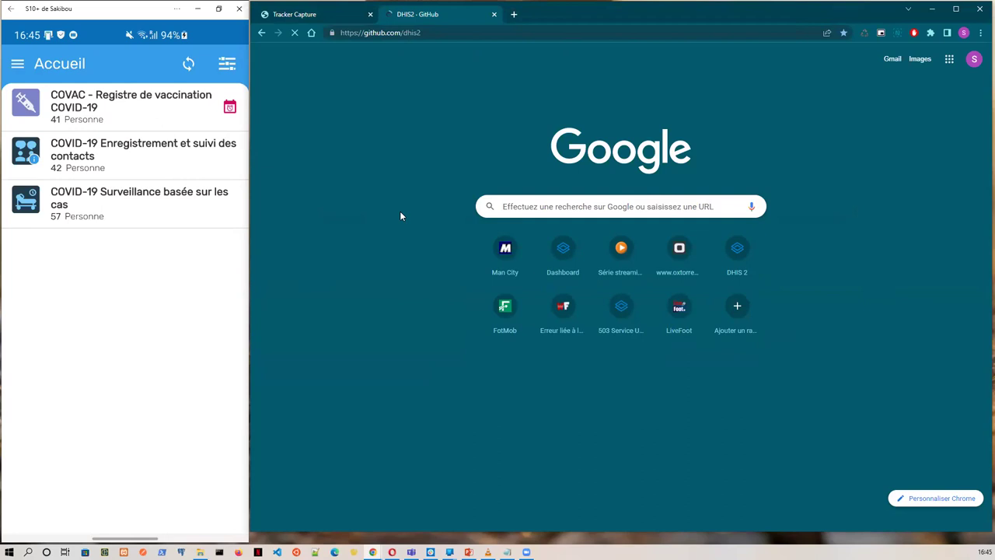
scroll(401, 265, down, 1)
scroll(402, 269, down, 6)
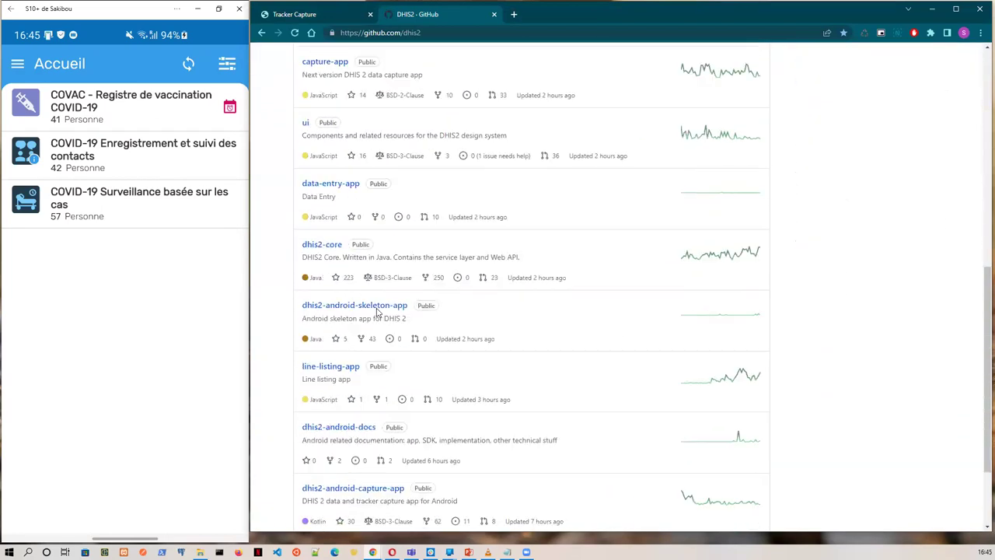
scroll(390, 329, down, 1)
click(367, 435)
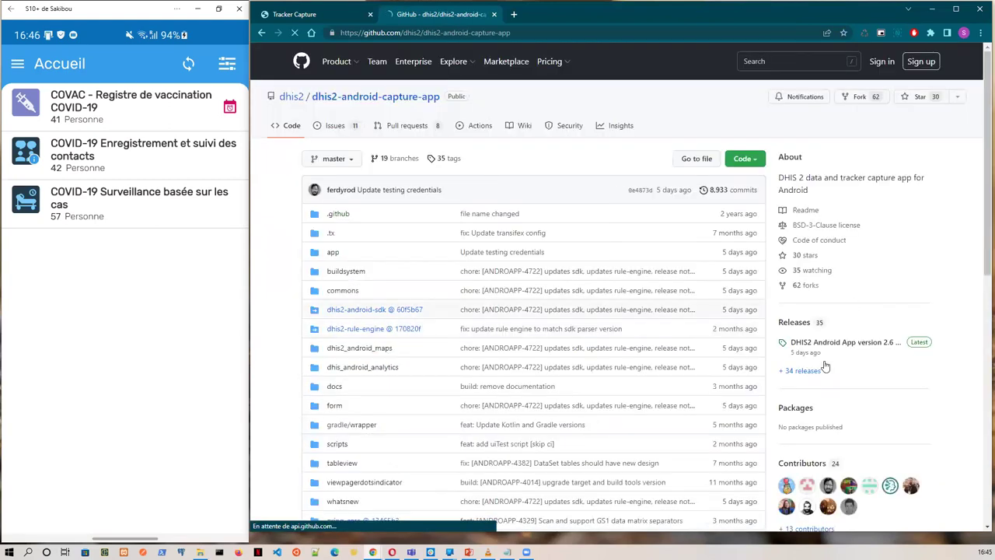
click(783, 373)
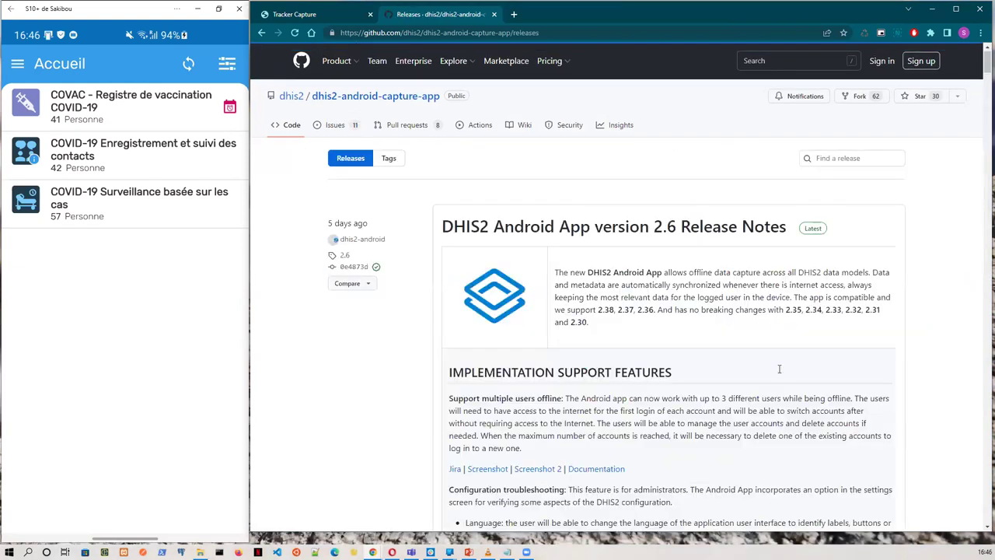
Copy the dhis2-v2.6_training.apk download link and return to the Tracker Capture tab.
scroll(781, 374, down, 3)
scroll(780, 374, down, 15)
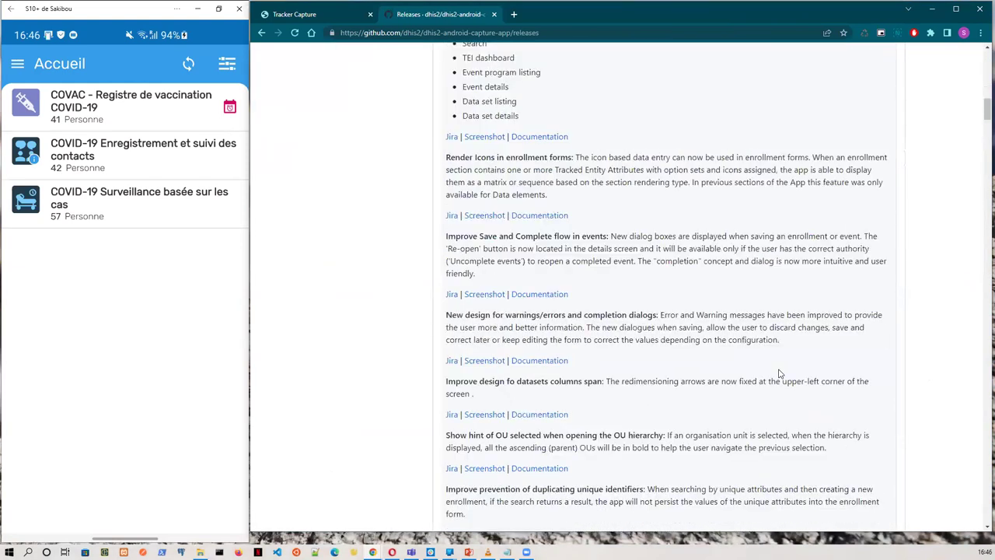
scroll(780, 374, down, 2)
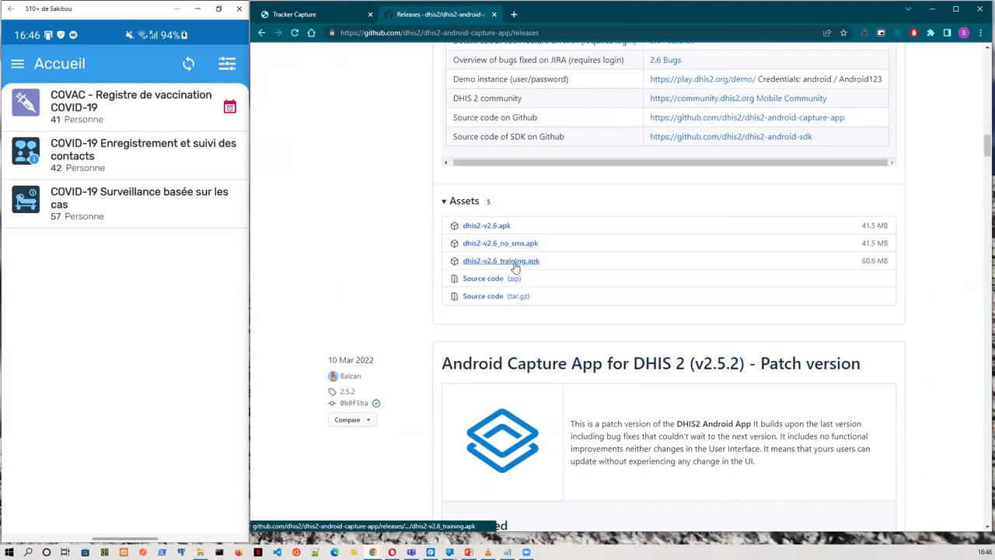
right_click(517, 265)
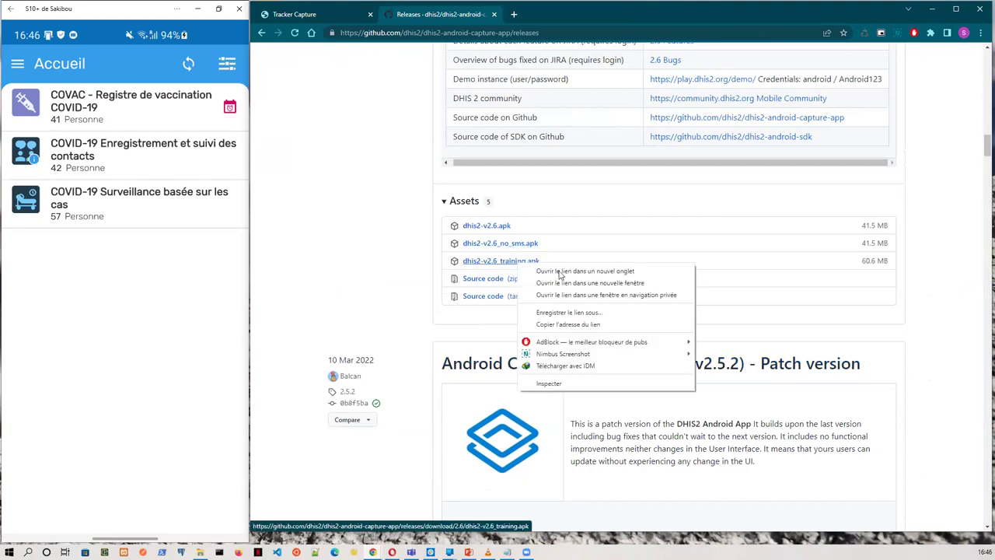
click(579, 327)
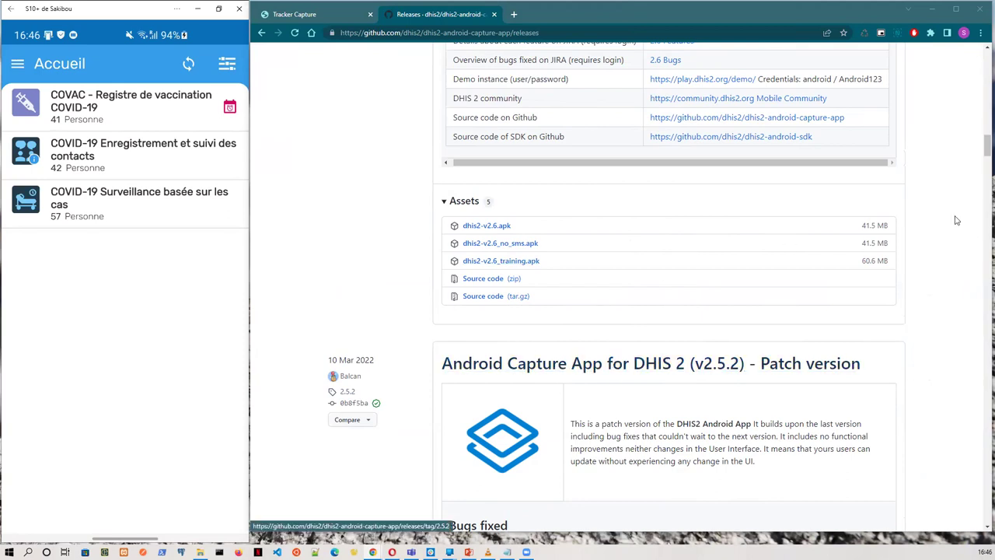
scroll(958, 81, up, 3)
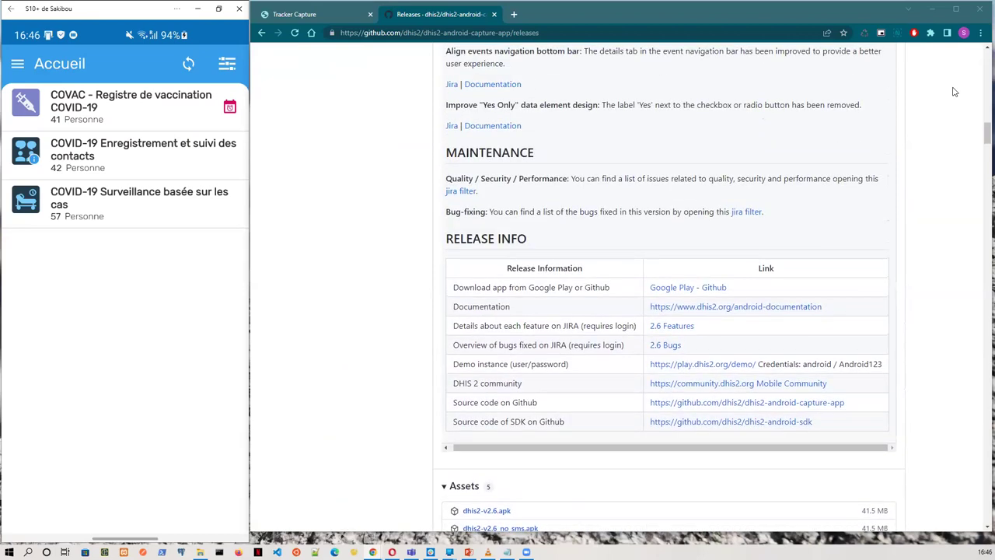
scroll(955, 92, up, 2)
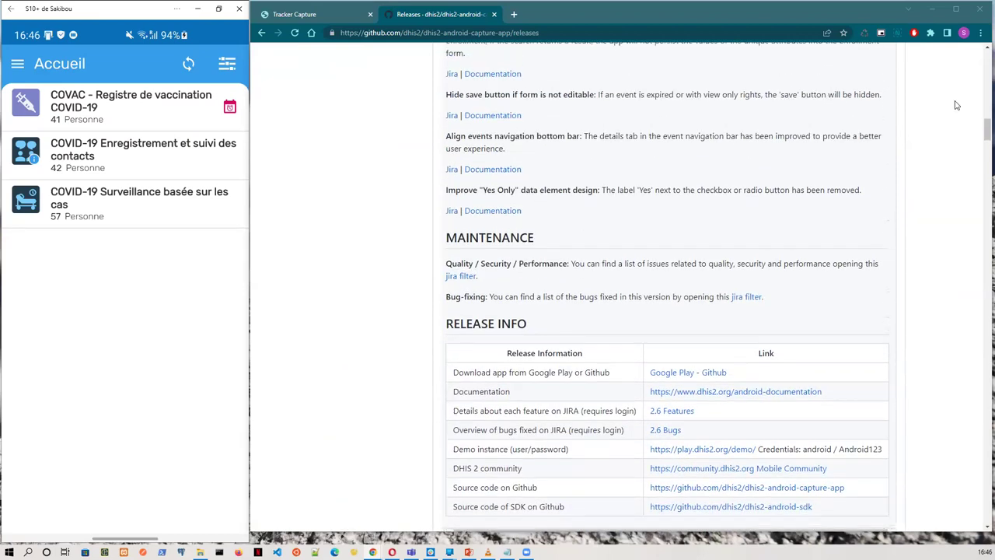
click(315, 13)
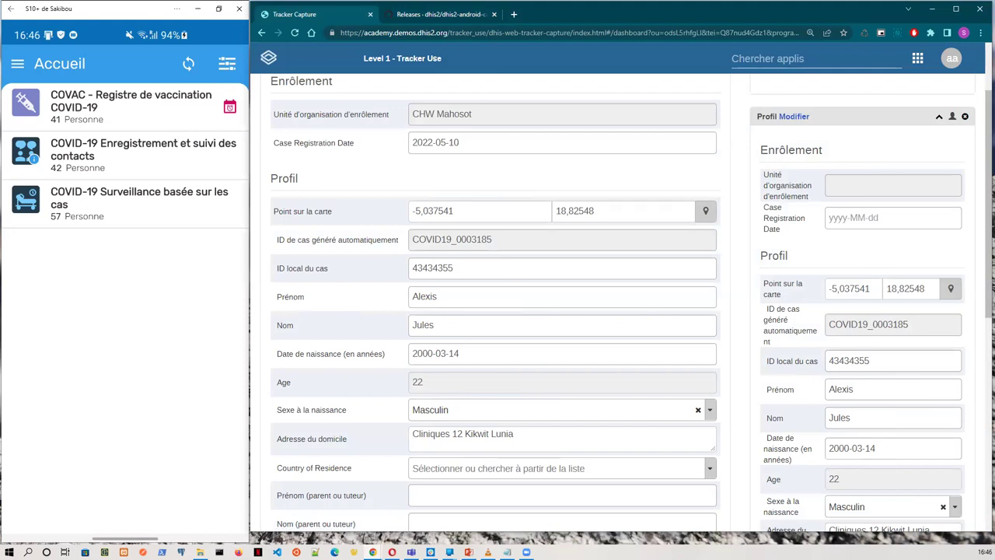
Post the copied APK link in Slack's #questions, glance at #annonces, then minimize Slack.
key(alt+Tab)
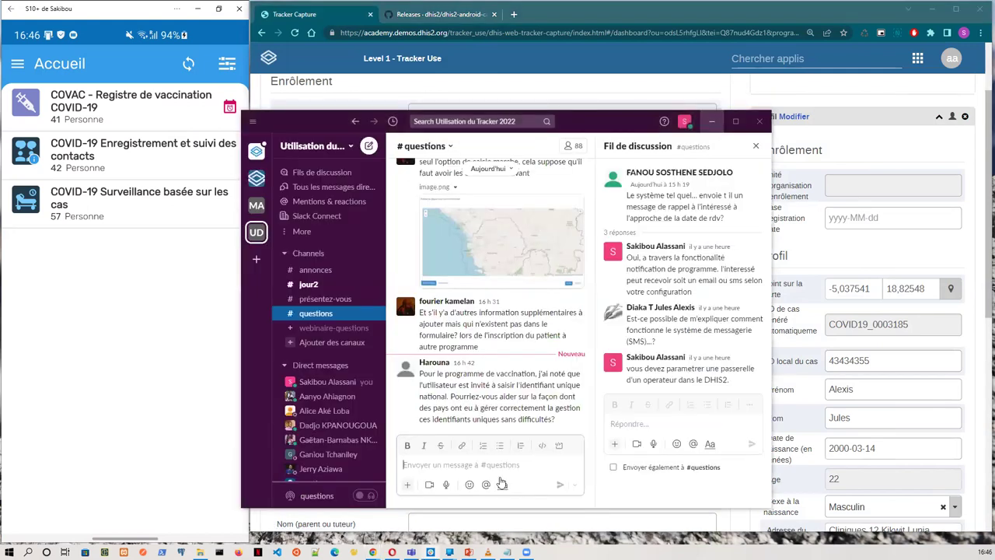
text(https://github.com/dhis2/dhis2-android-capture-app/releases/download/2.6/dhis2-v2.6_training.apk)
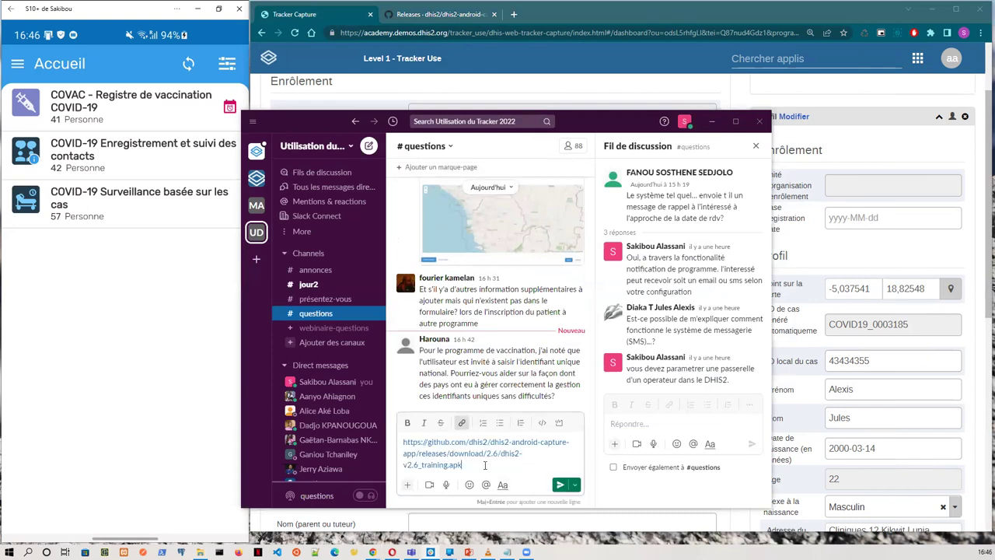
key(Return)
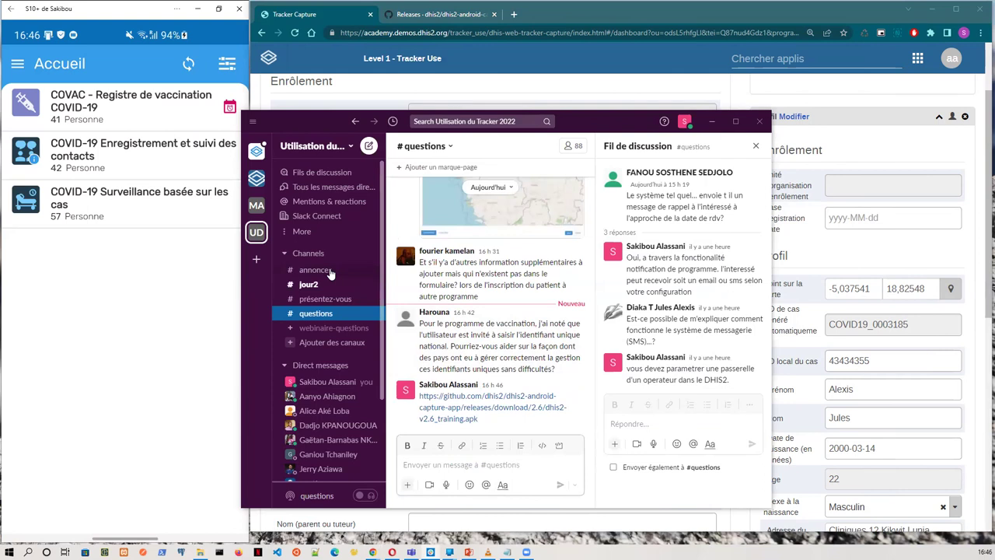
click(330, 271)
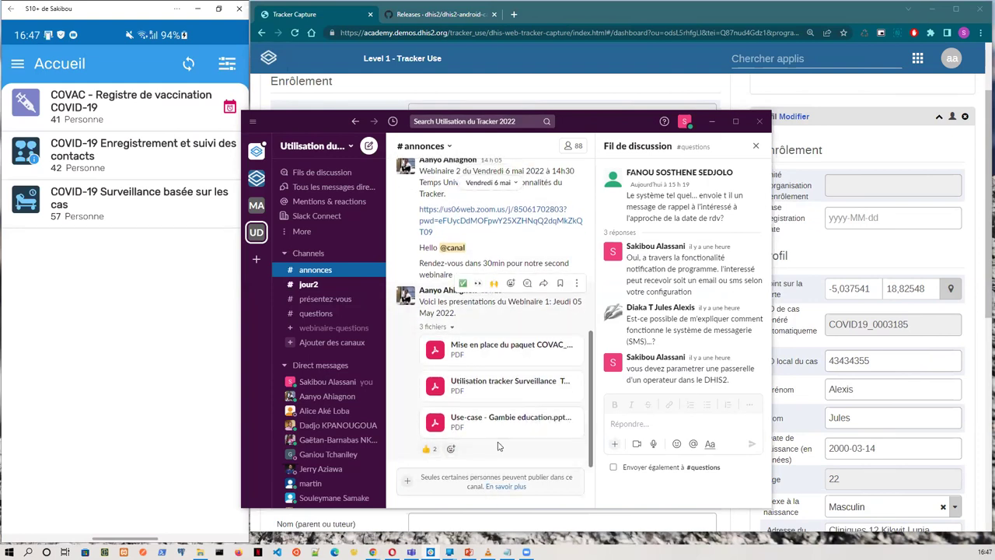
click(709, 121)
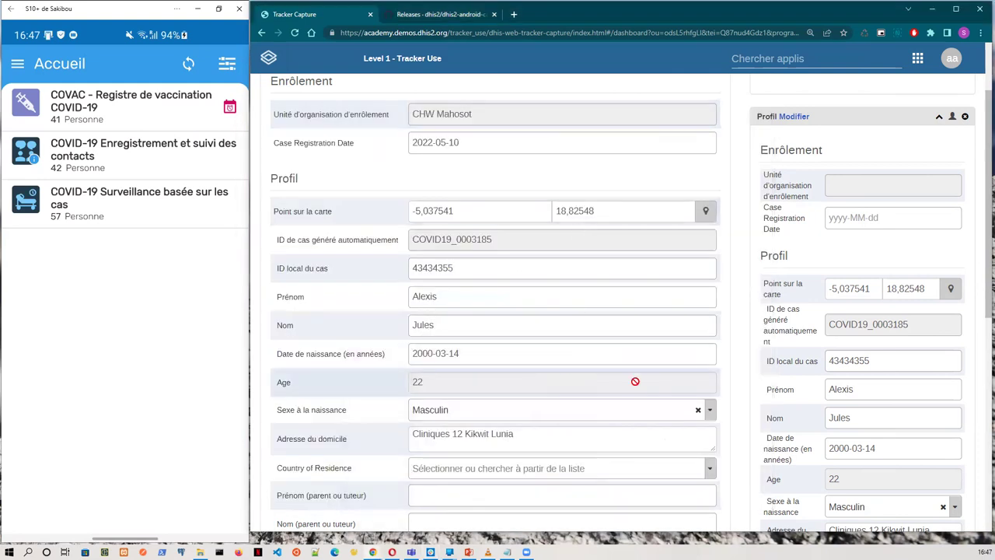